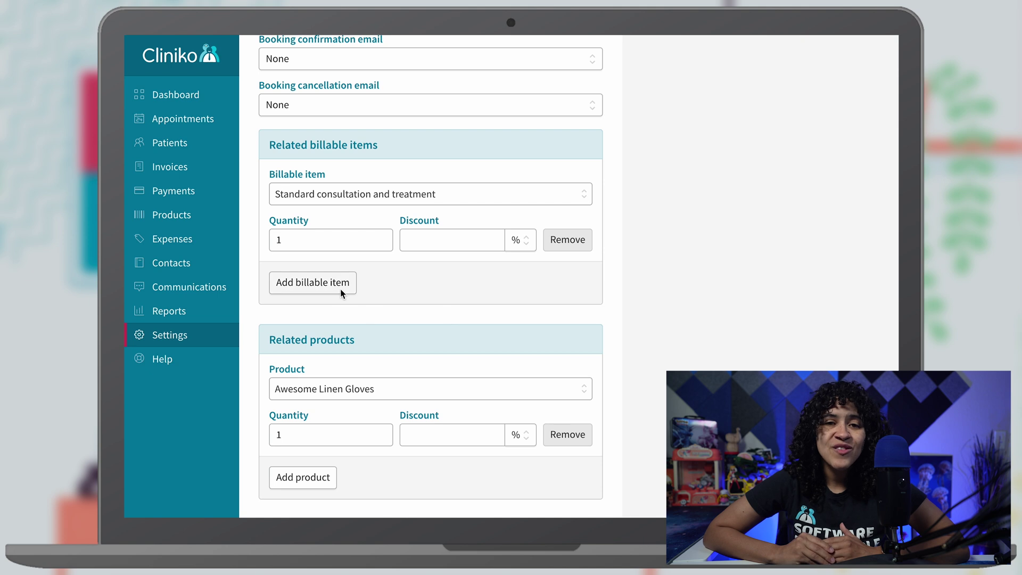
Add a new billable item row to the appointment type and open its item choices.
left_click(340, 288)
left_click(341, 294)
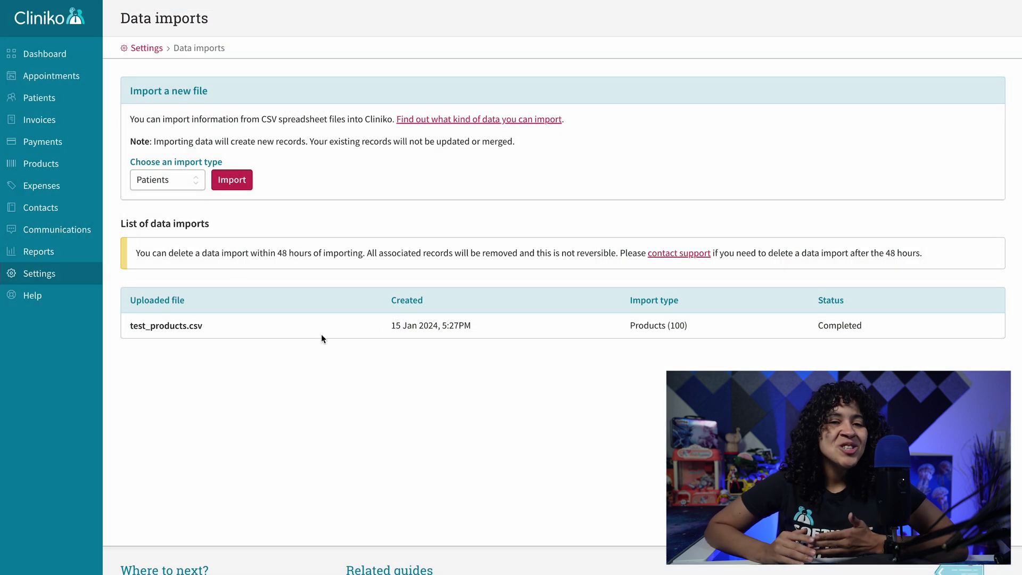
Look over the data import types and the Products list, then return to the Settings overview.
left_click(194, 182)
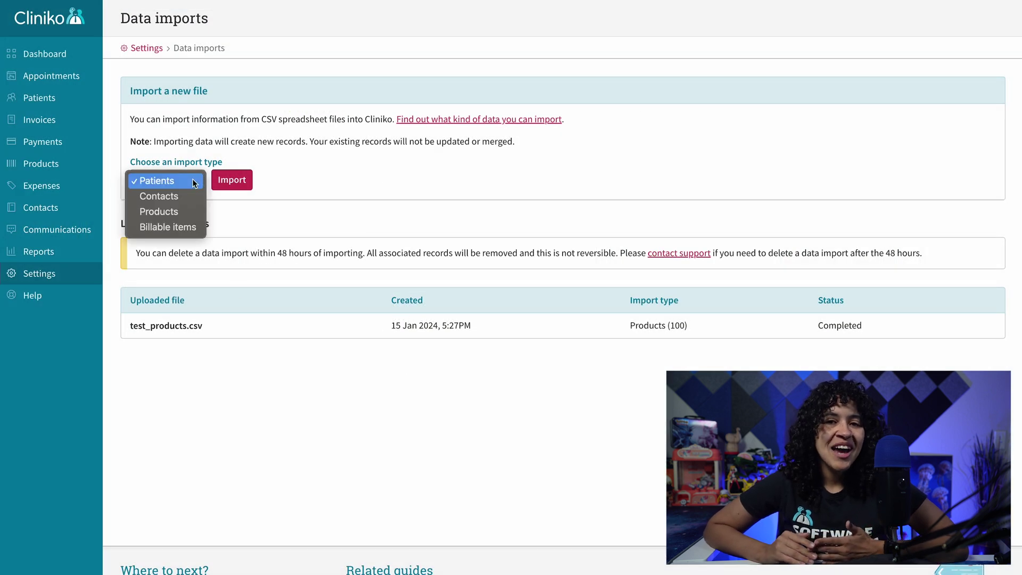
left_click(230, 226)
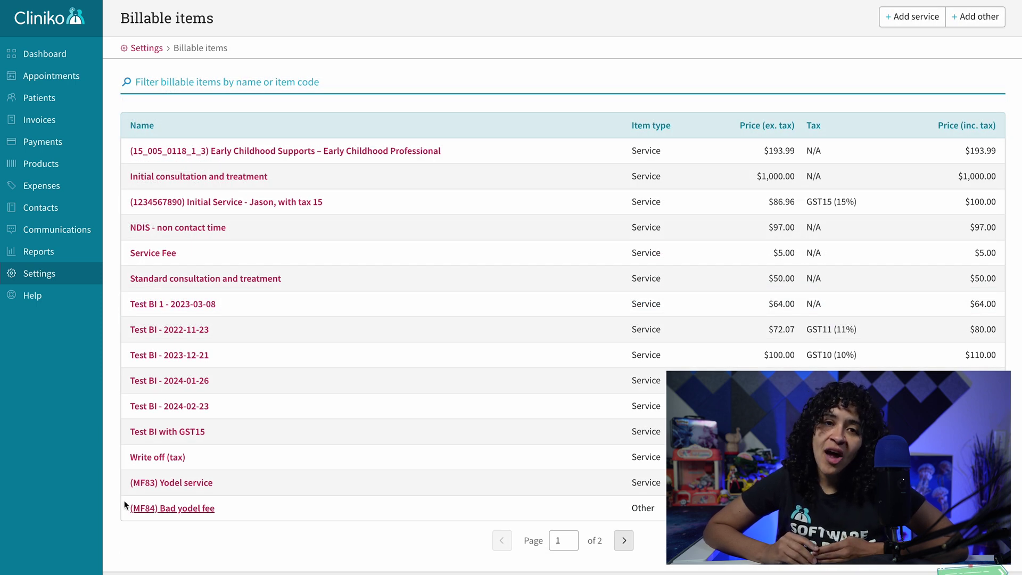
left_click(80, 167)
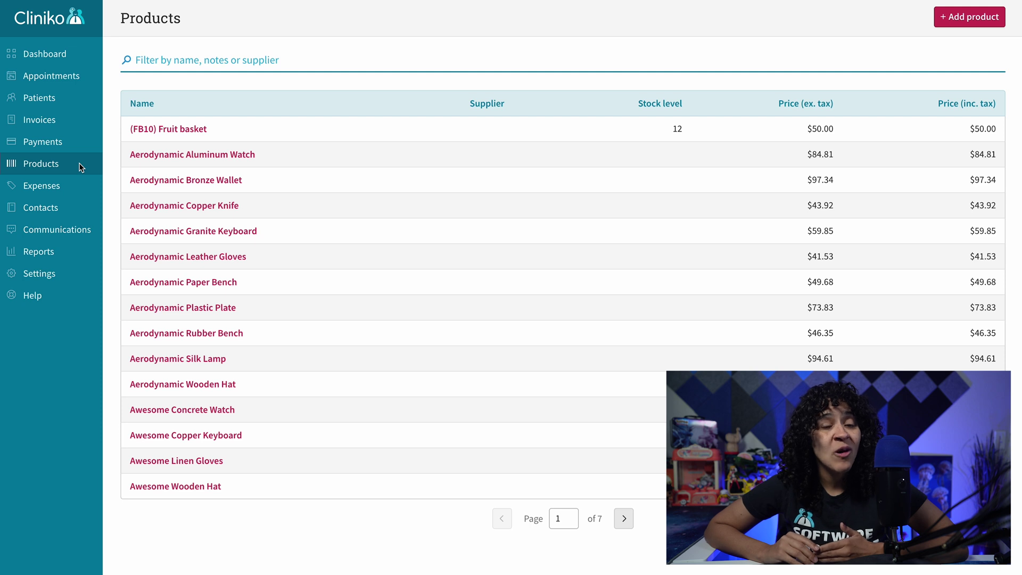
left_click(87, 275)
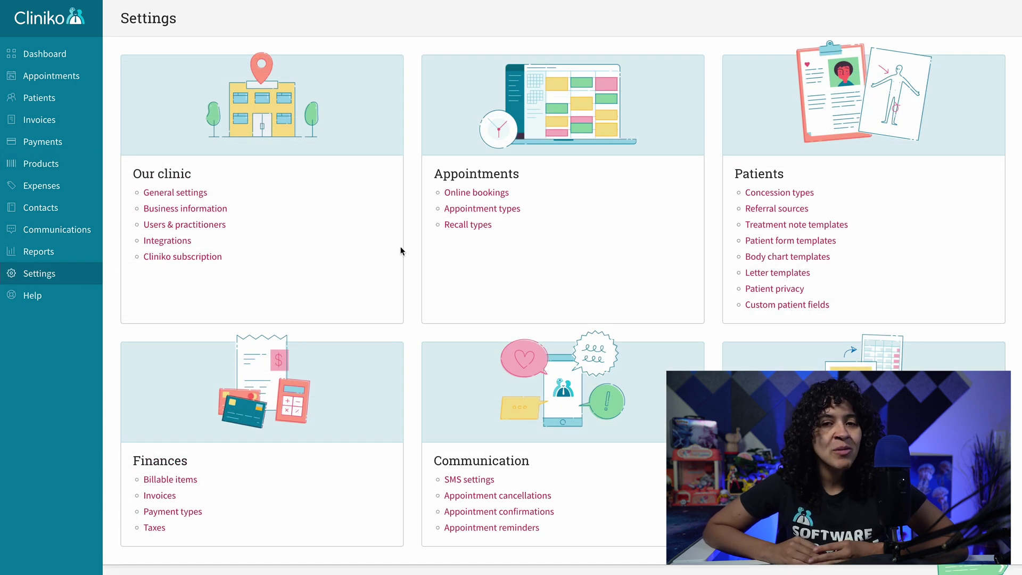
Open the Standard appointment type from Appointment types and scroll to its related billable items.
left_click(449, 209)
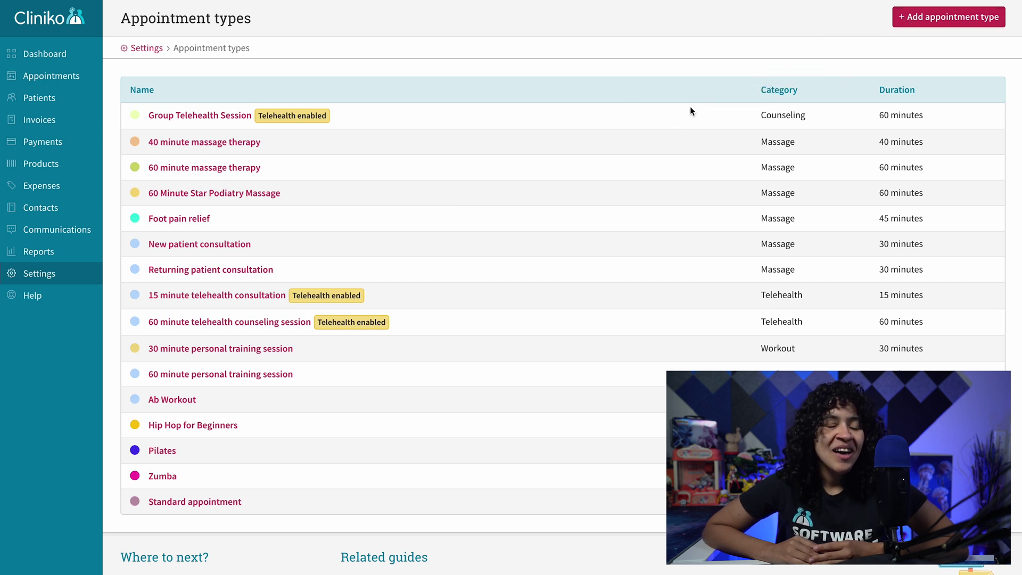
left_click(235, 503)
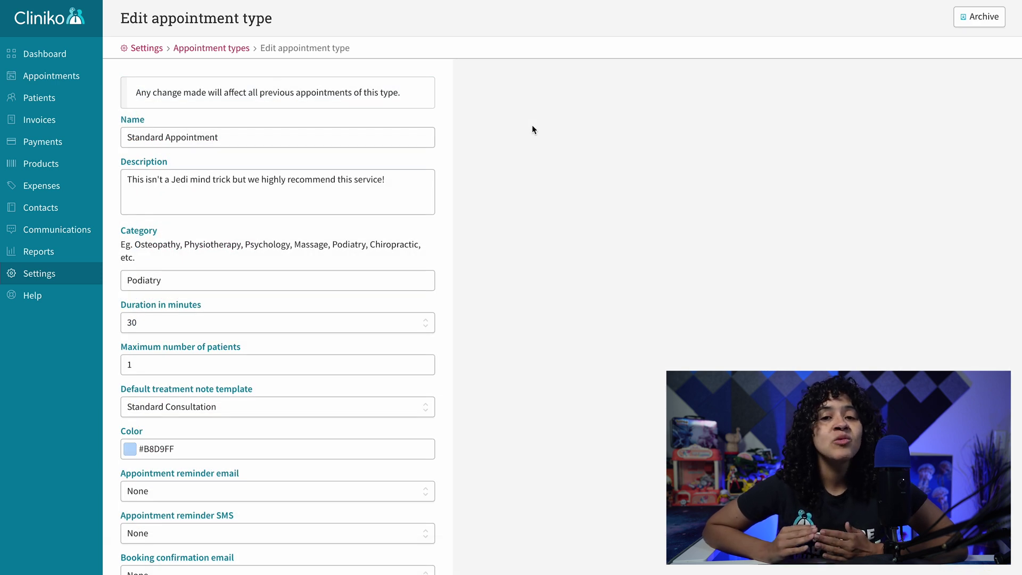
scroll(532, 129, "down", 1)
scroll(532, 129, "down", 10)
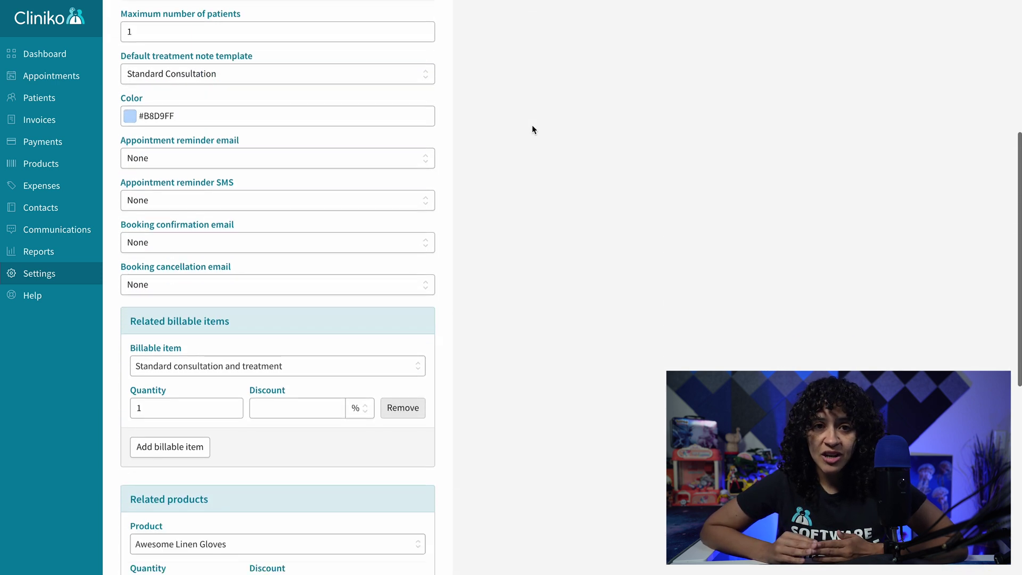
Add Service Fee as another related billable item.
scroll(531, 129, "down", 1)
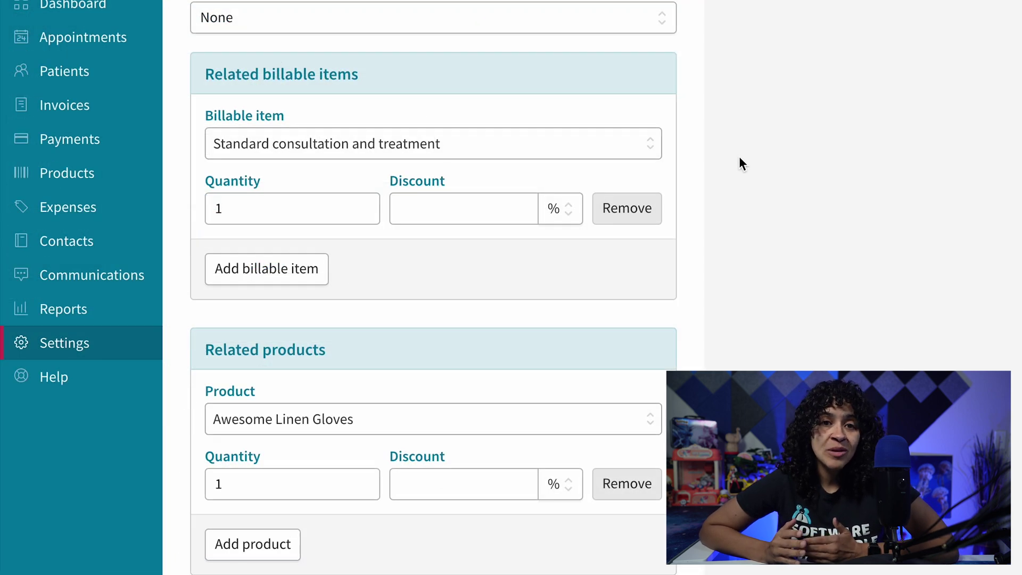
left_click(303, 274)
left_click(306, 283)
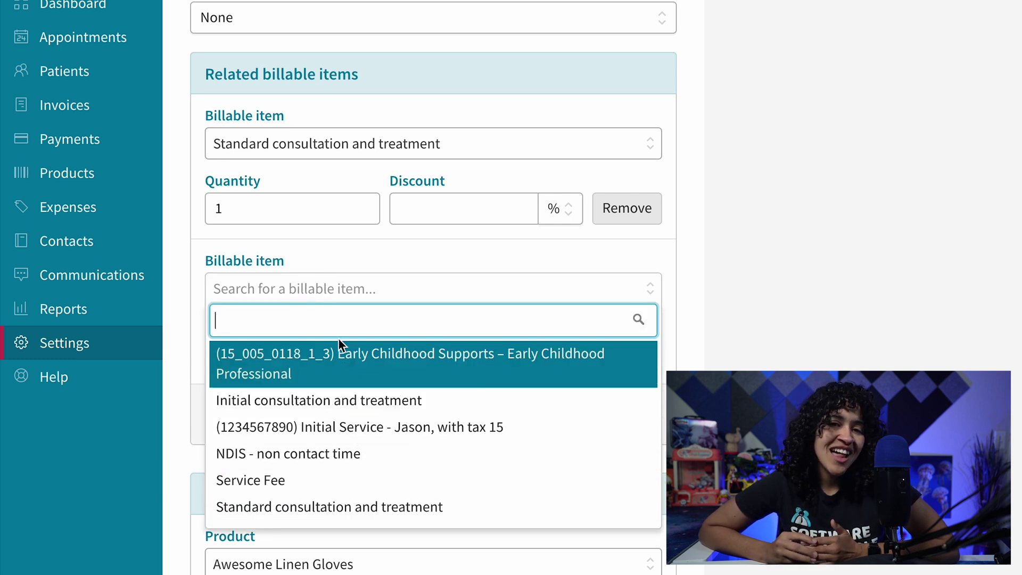
type("Service Fee")
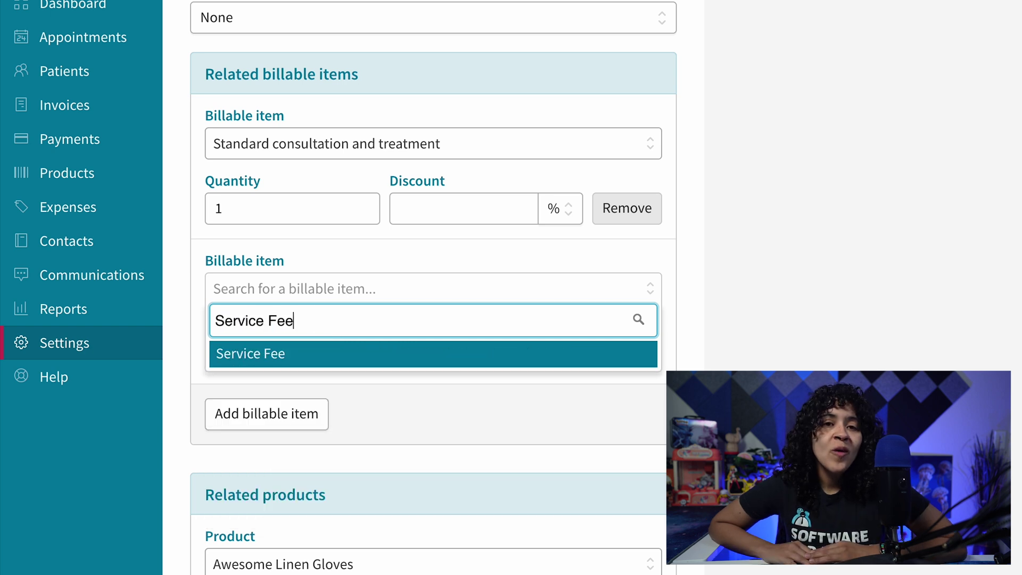
left_click(273, 356)
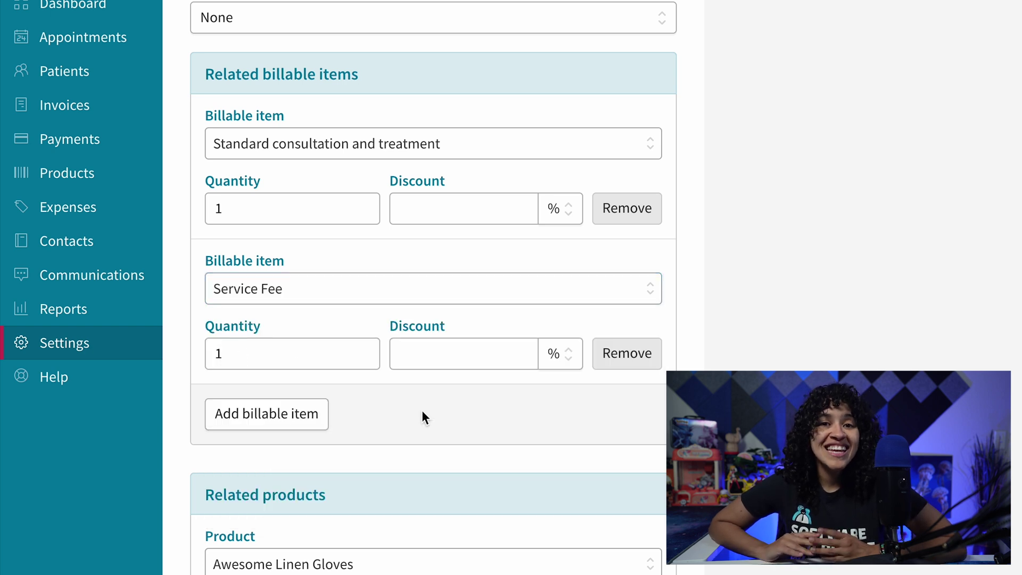
Give the Standard consultation and treatment item a 50% discount.
left_click(452, 212)
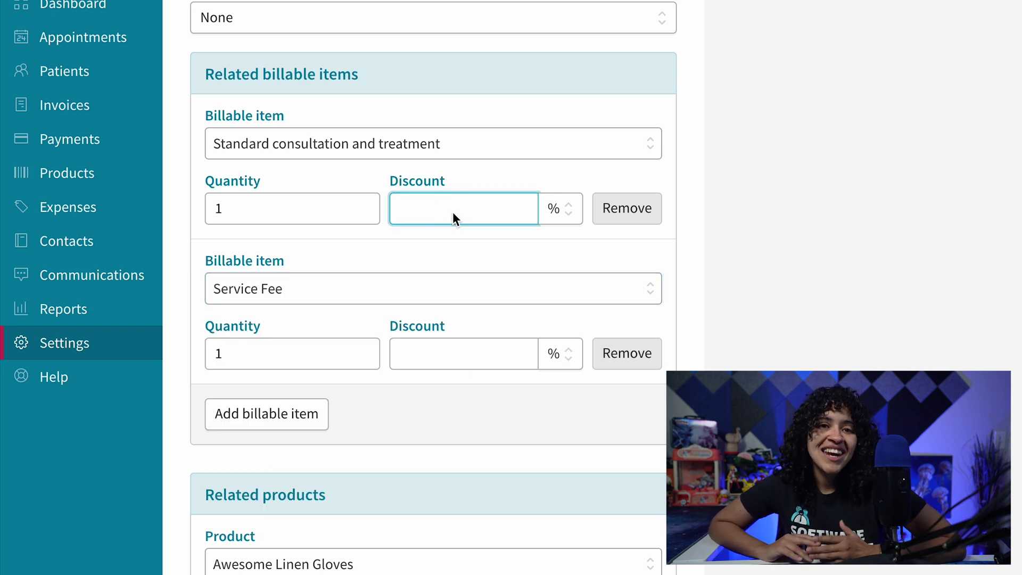
type("50")
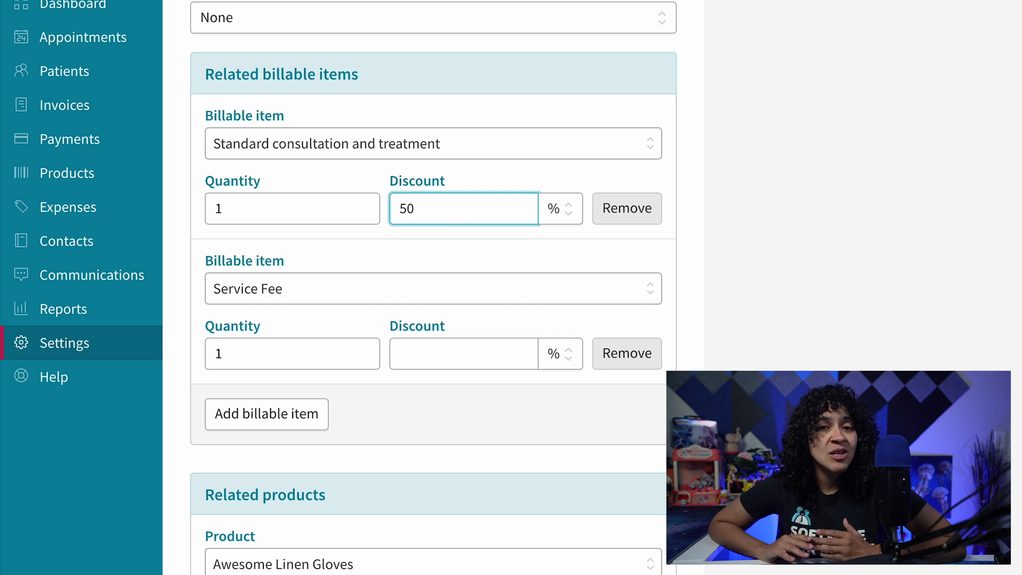
key("Tab")
key("Down")
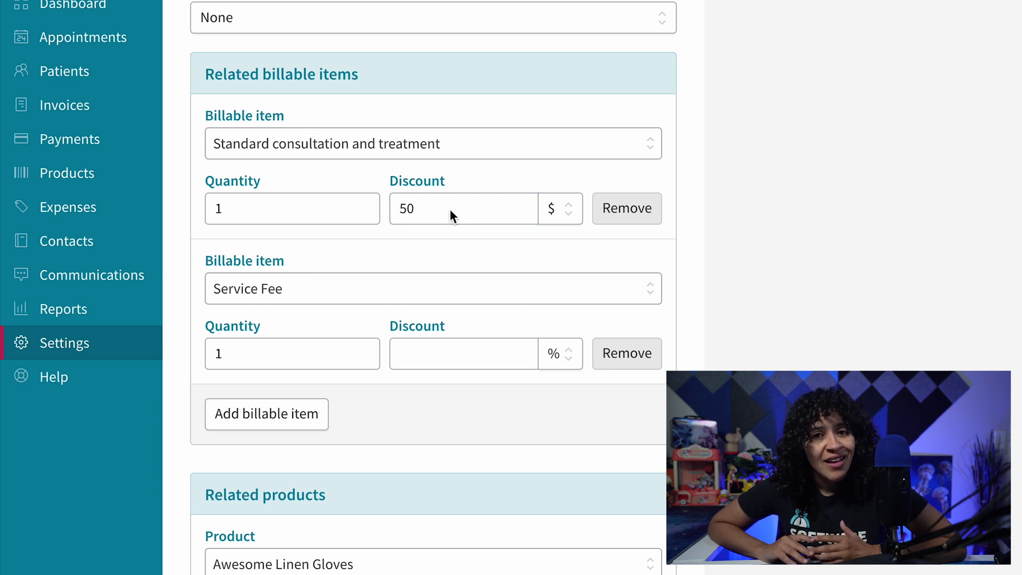
left_click(452, 212)
type("0")
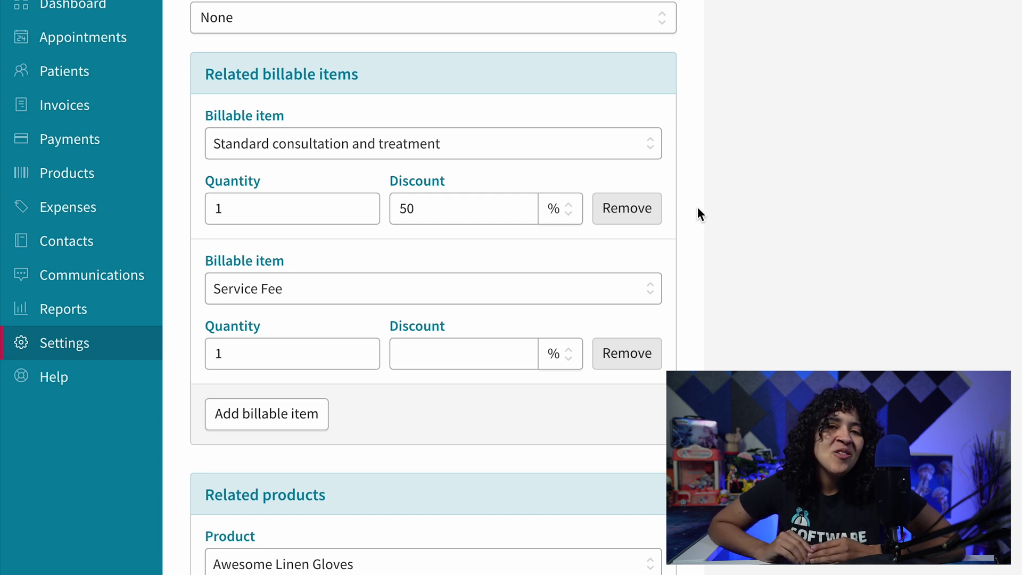
Add Gorgeous Silk Bag as a related product, quantity 1, with a 25% discount.
scroll(697, 207, "down", 6)
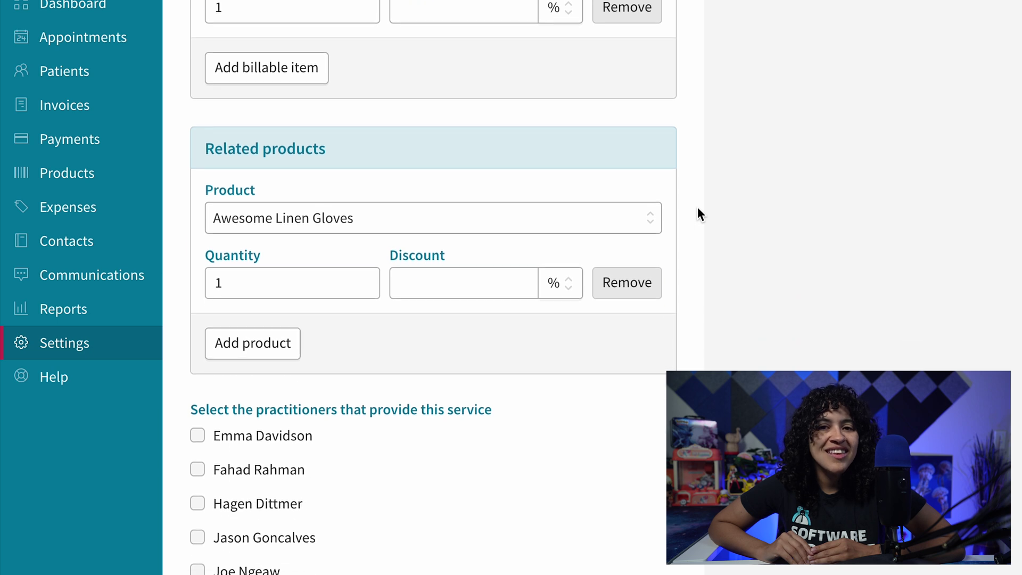
scroll(699, 213, "down", 2)
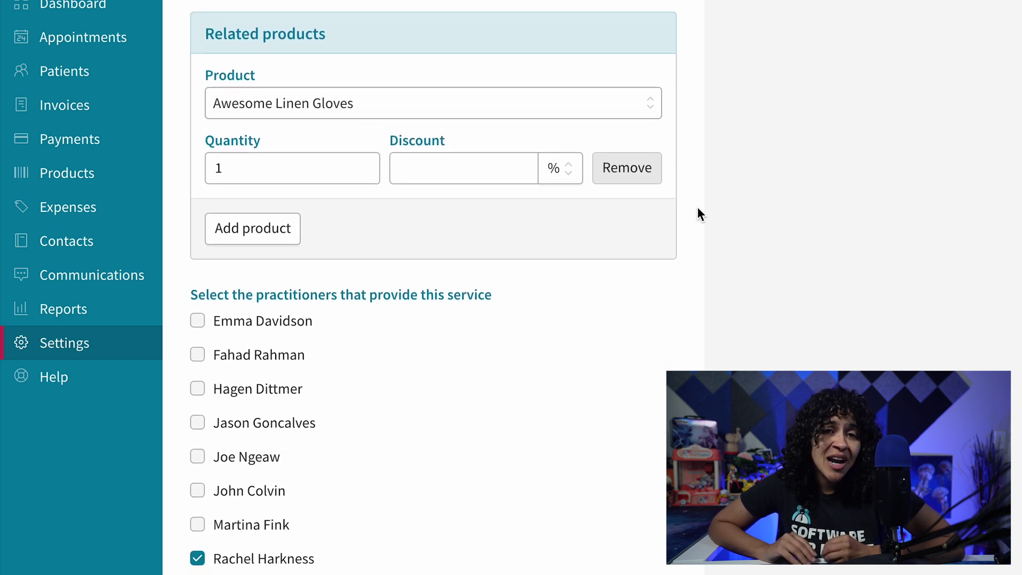
left_click(284, 229)
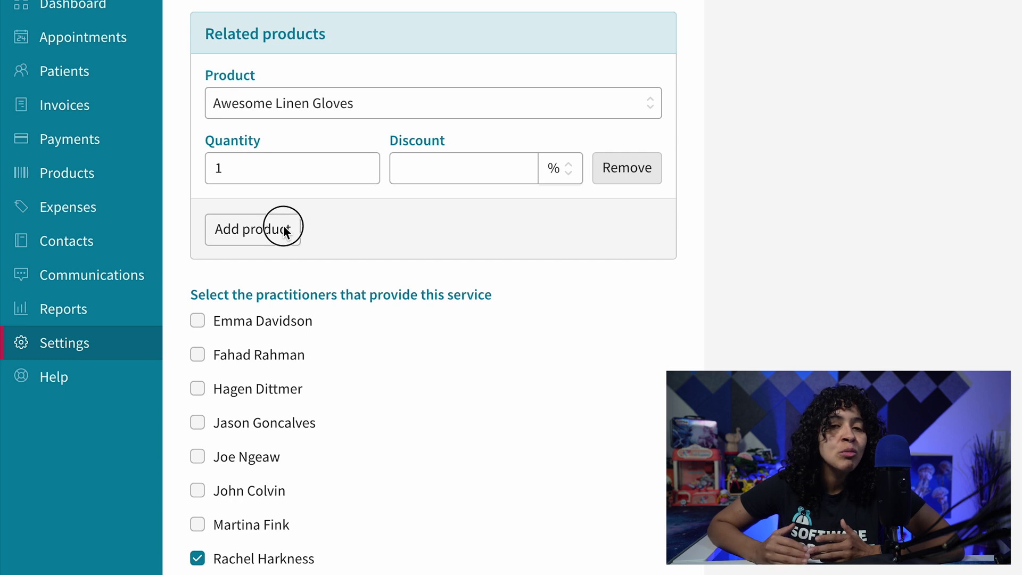
left_click(408, 249)
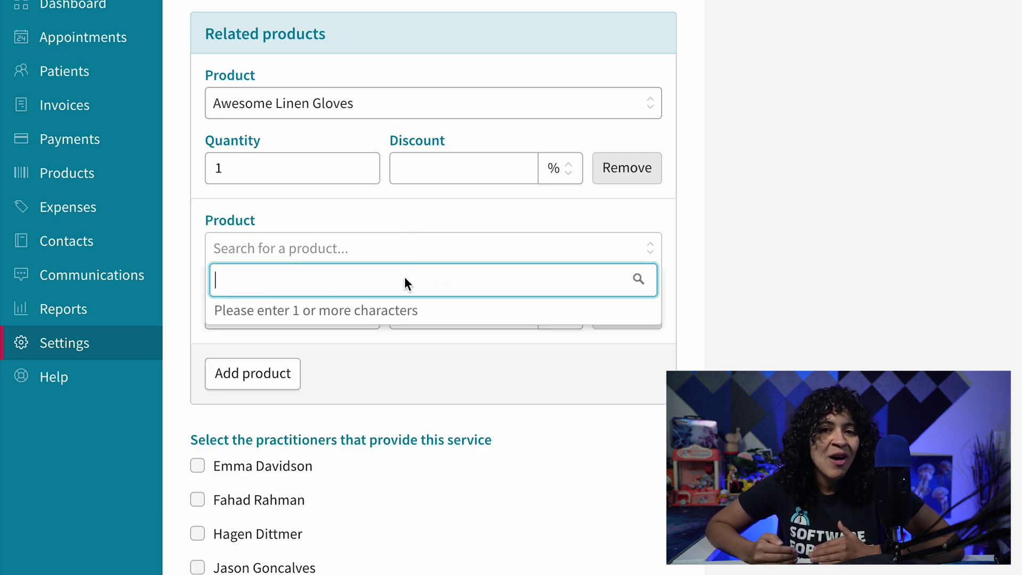
type("Silk")
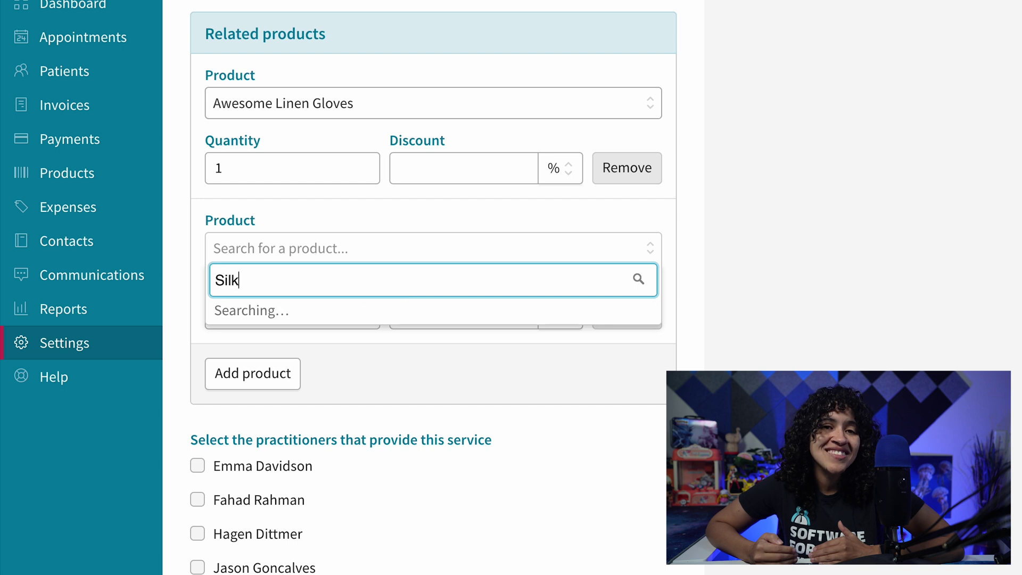
type(" bag")
left_click(388, 312)
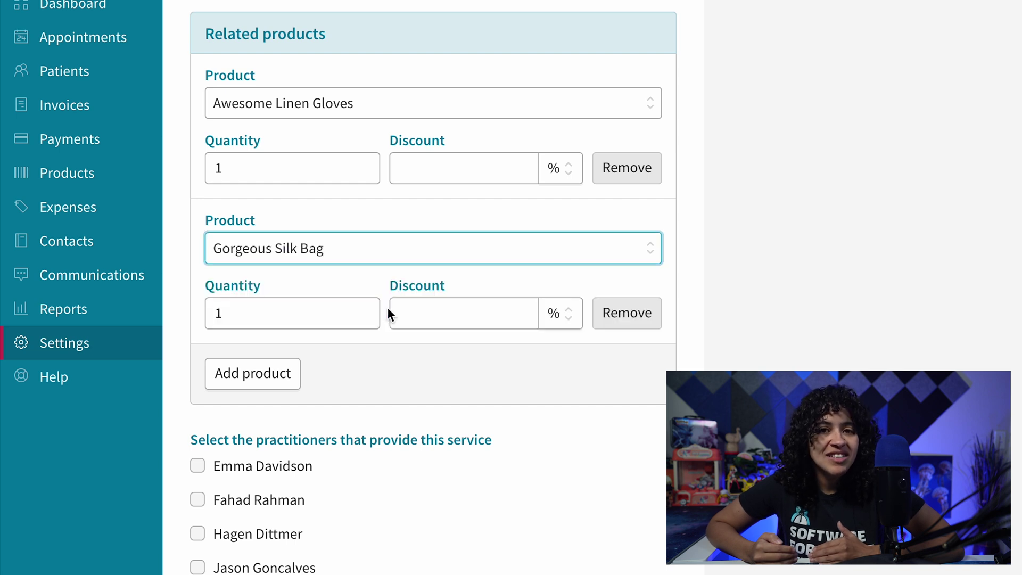
left_click(435, 312)
type("25")
left_click(464, 362)
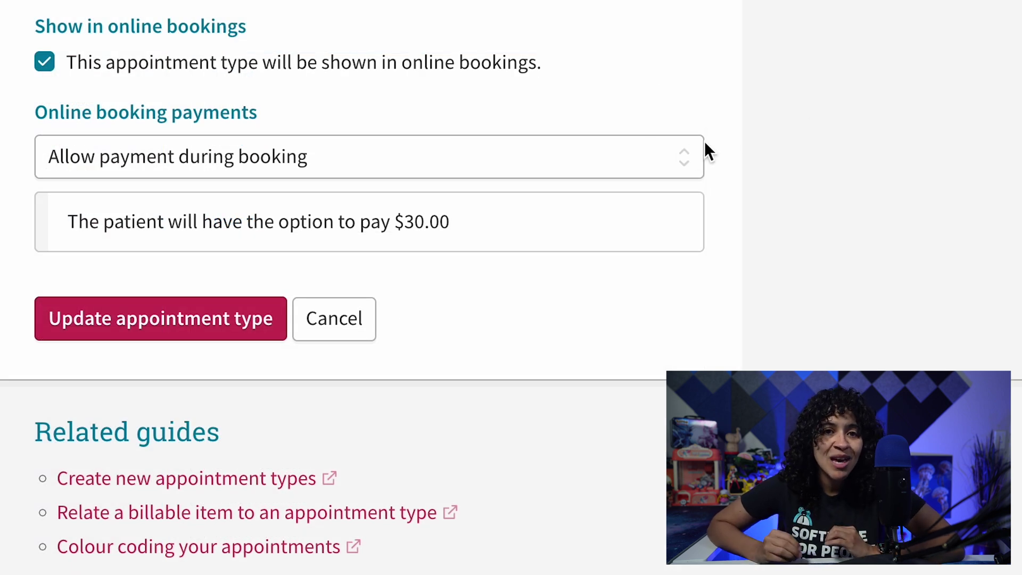
Keep 'Allow payment during booking' for online bookings and save the appointment type.
left_click(695, 154)
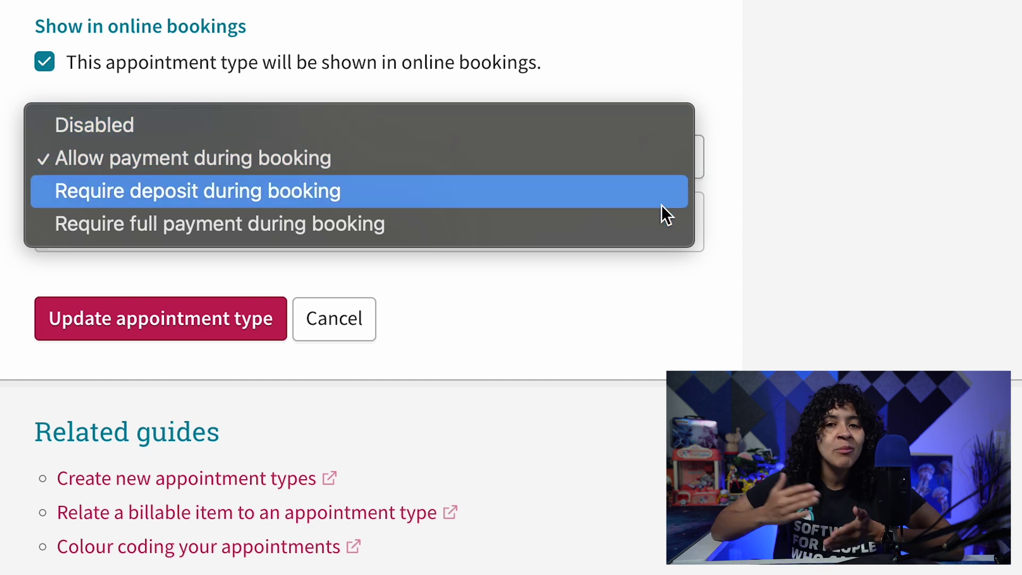
left_click(661, 222)
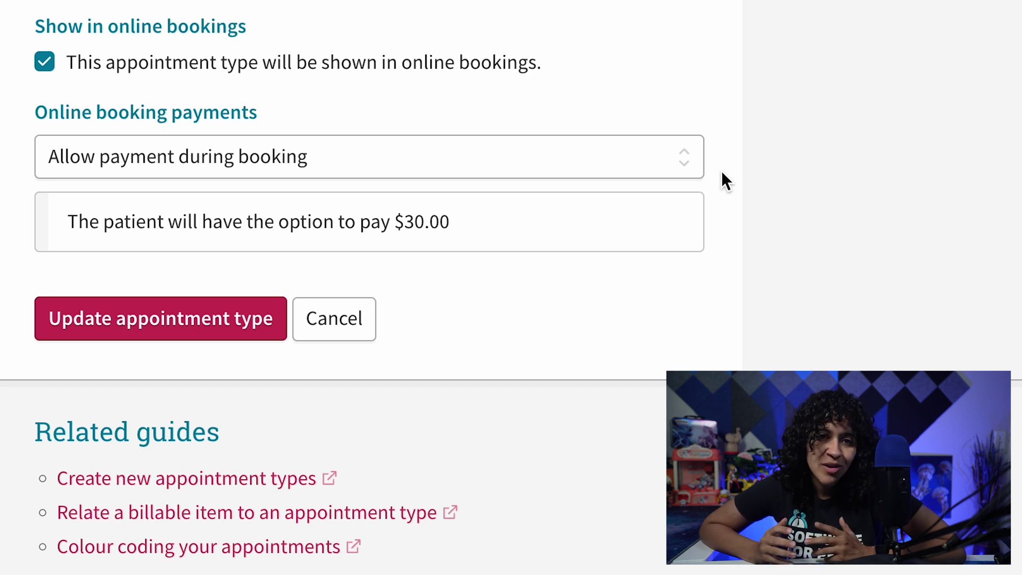
left_click(228, 327)
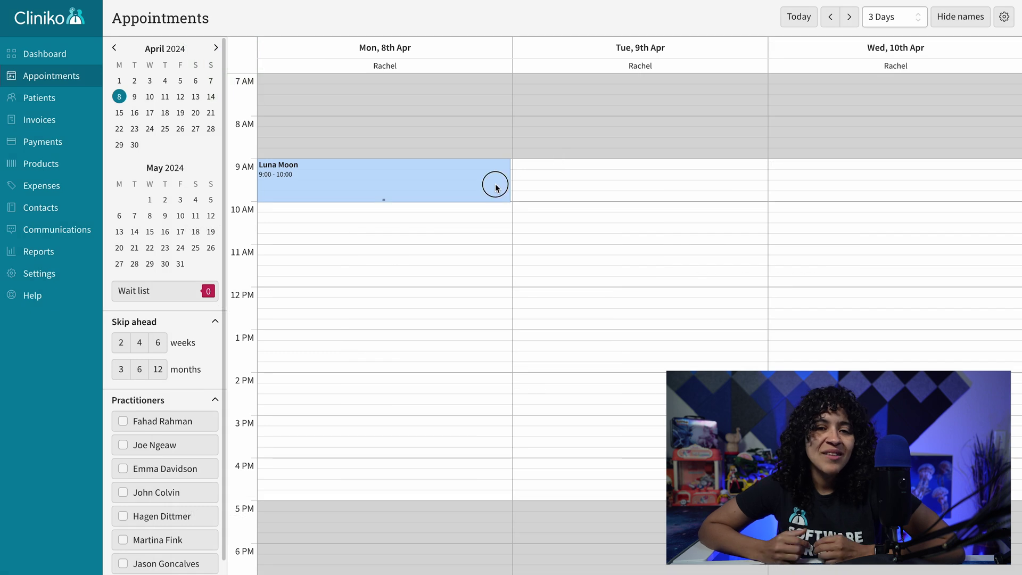
Open the Standard Appointment booked for Monday 8 April at 9:00am.
left_click(495, 186)
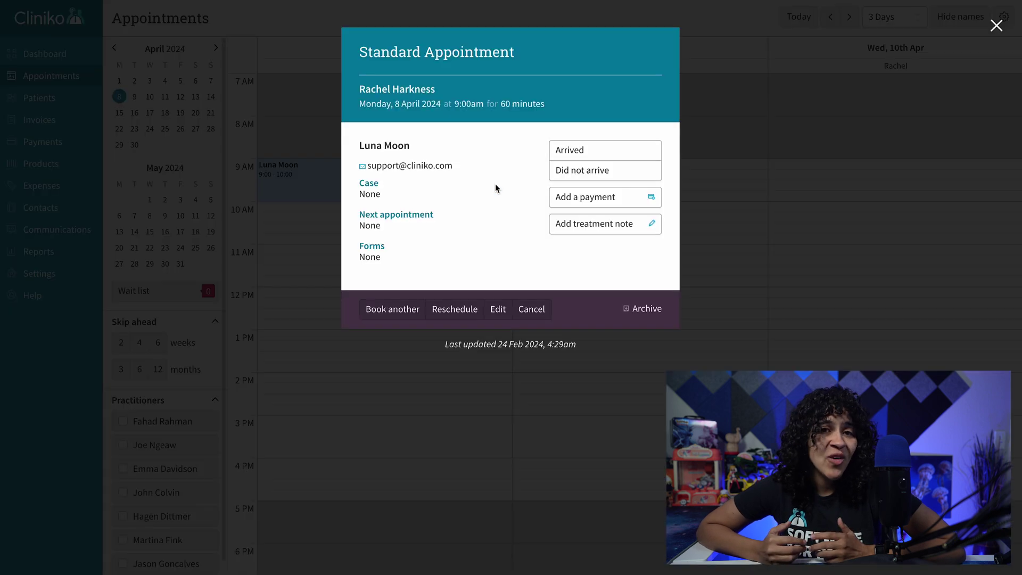